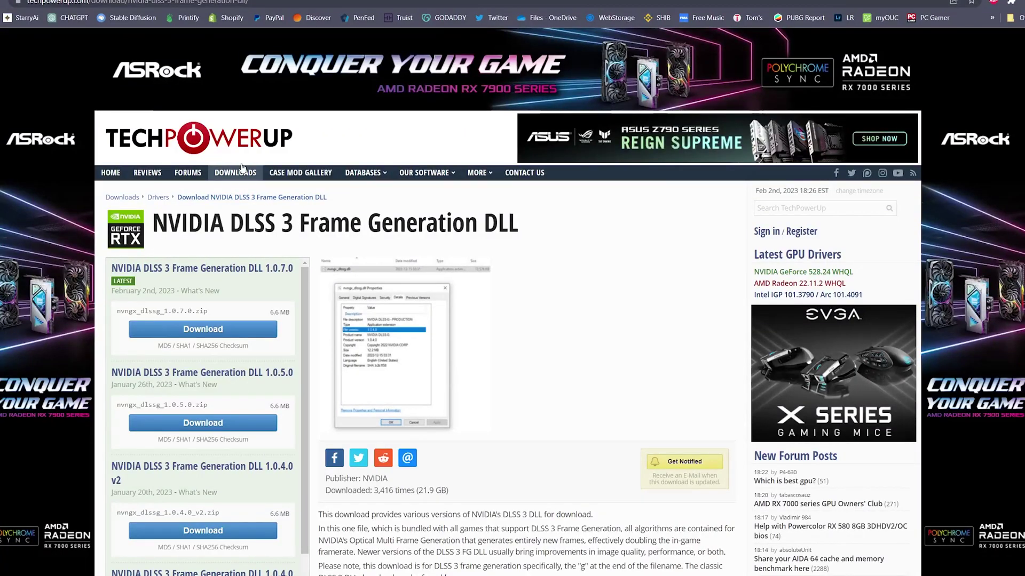
# Step: Inspect the TechPowerUp DLSS 3 Frame Generation DLL page and its enlarged file Properties screenshot
pyautogui.click(253, 5)
pyautogui.click(278, 4)
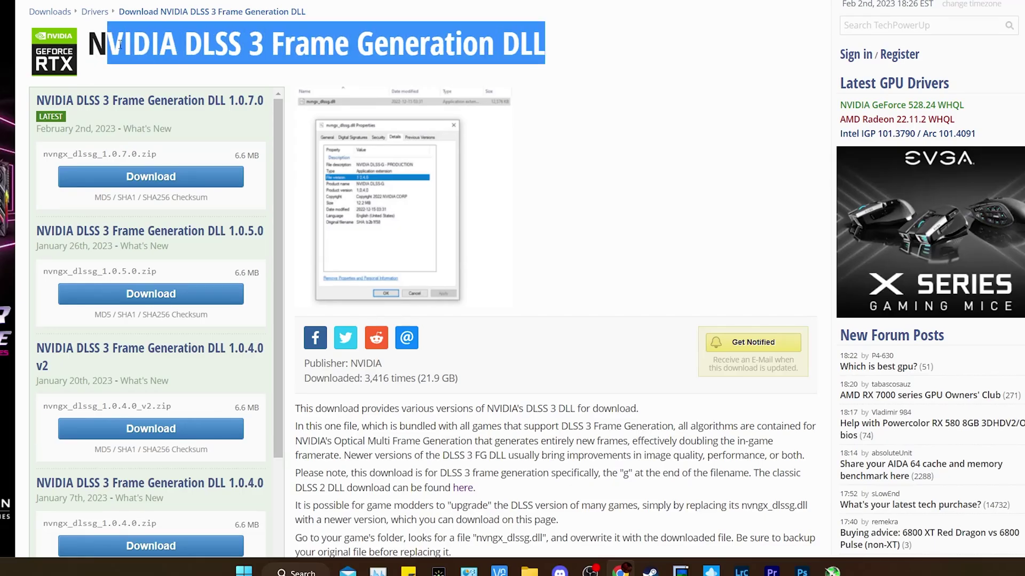
pyautogui.moveTo(592, 45); pyautogui.dragTo(80, 43)
pyautogui.click(562, 37)
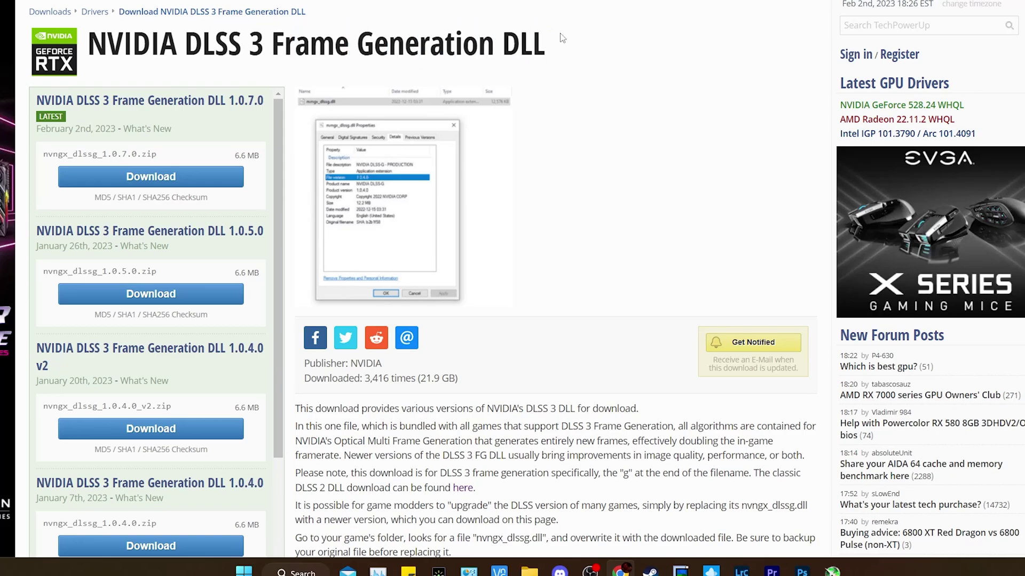
pyautogui.click(404, 191)
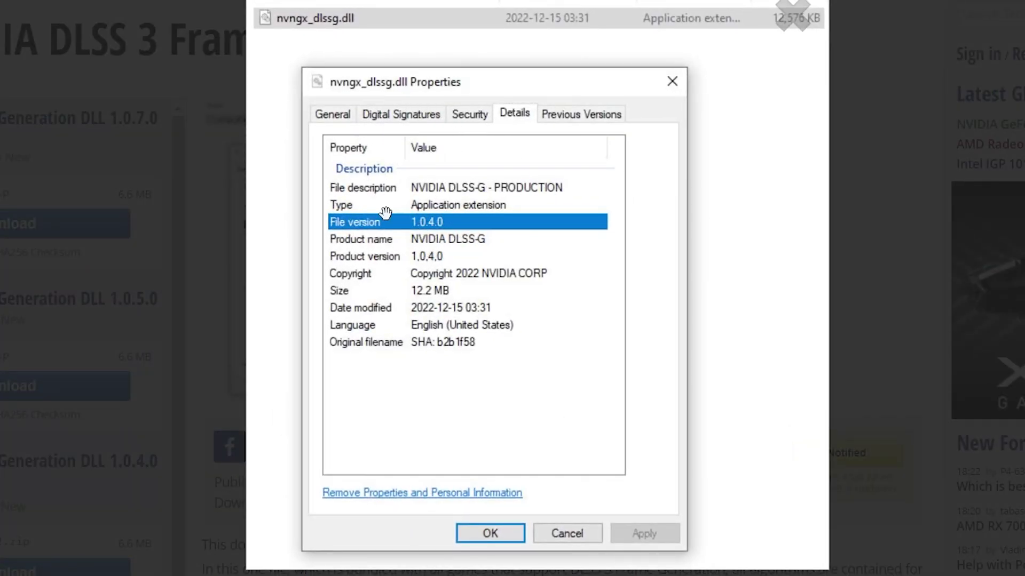
pyautogui.click(810, 54)
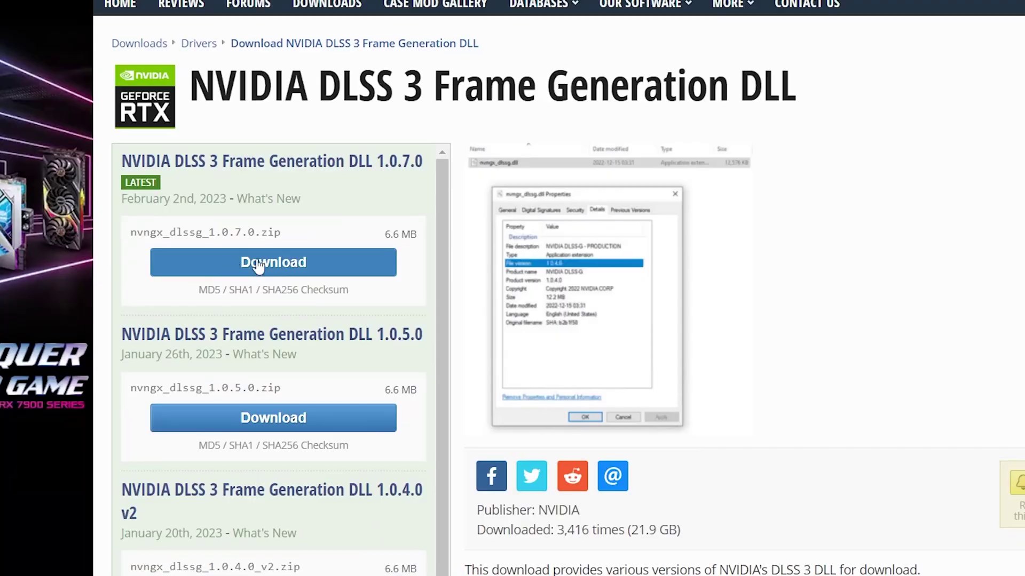
# Step: Download the 1.0.7.0 DLL zip from the TechPowerUp US-6 server
pyautogui.click(292, 264)
pyautogui.scroll(-2, 459, 320)
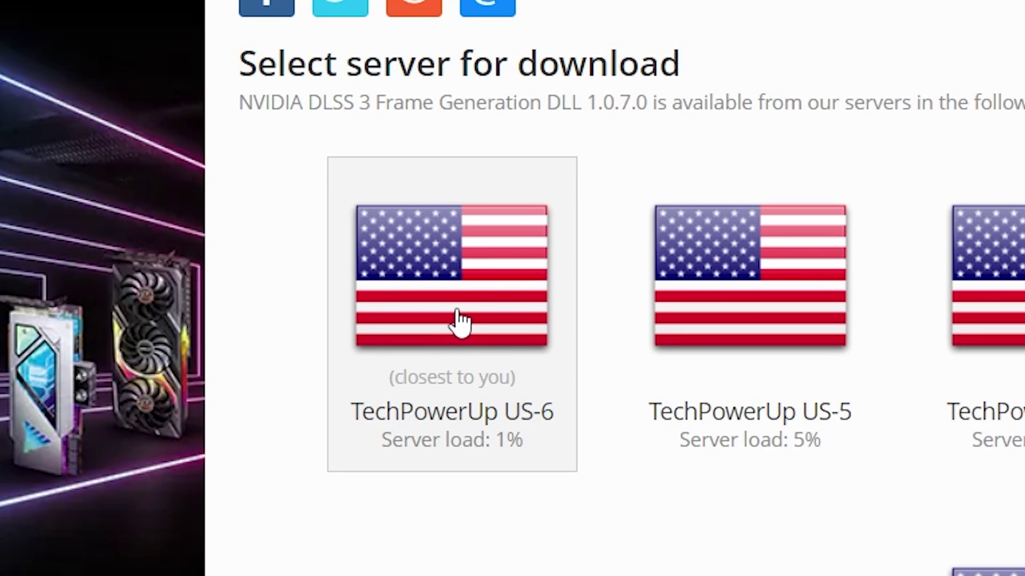
pyautogui.click(457, 314)
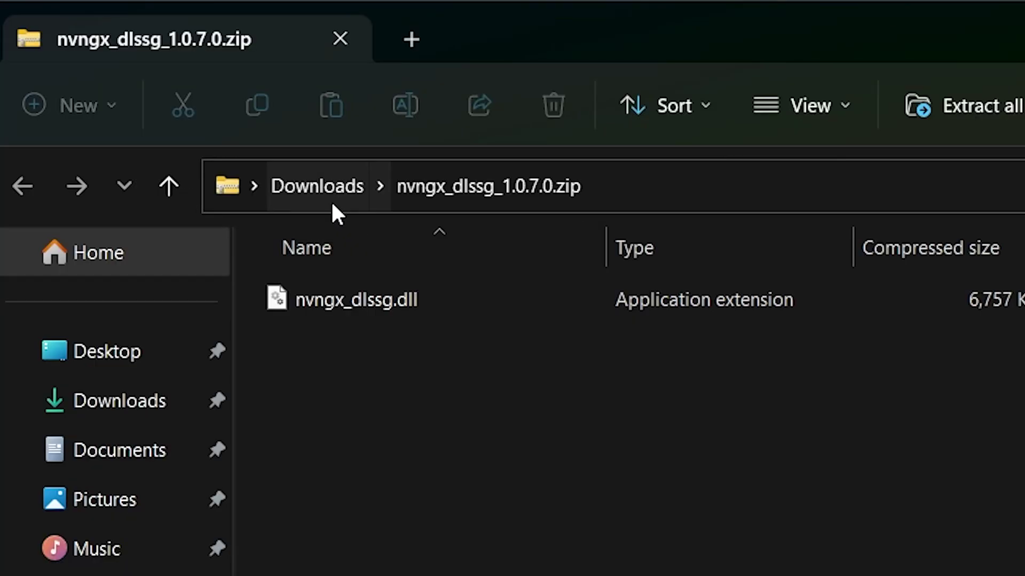
# Step: Extract nvngx_dlssg_1.0.7.0.zip in Downloads to its suggested folder
pyautogui.click(329, 187)
pyautogui.click(492, 420)
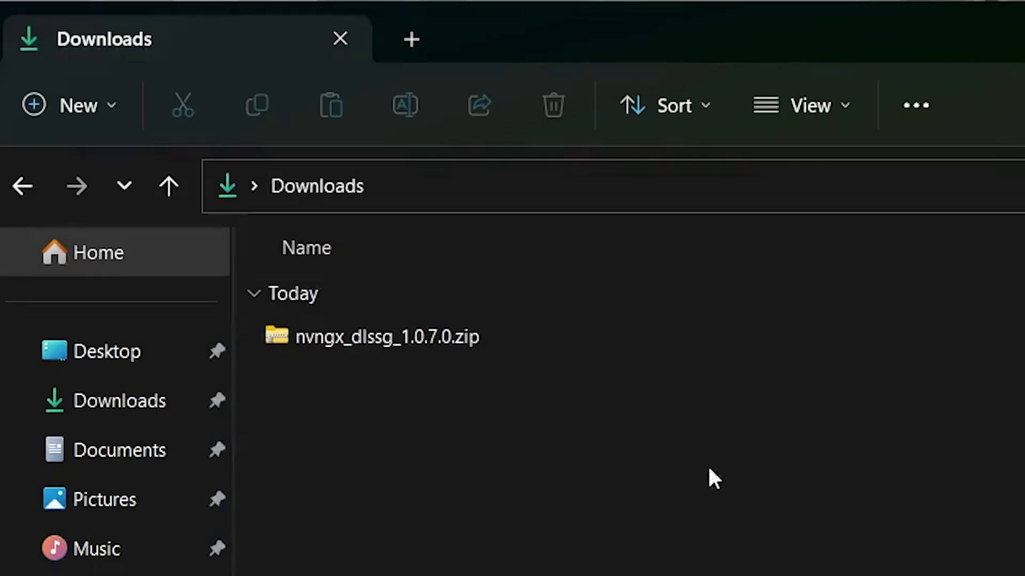
pyautogui.rightClick(387, 335)
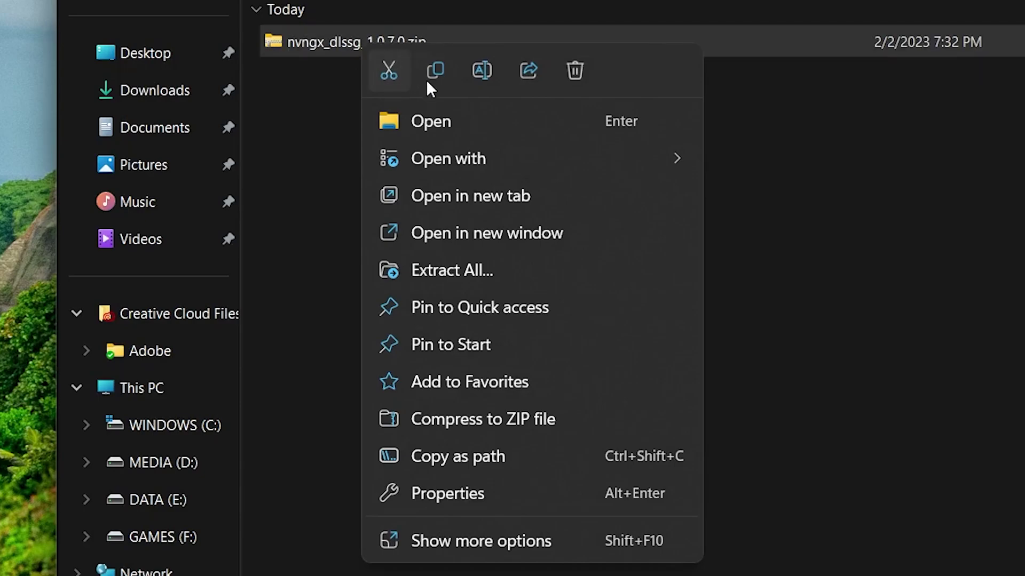
pyautogui.press('Escape')
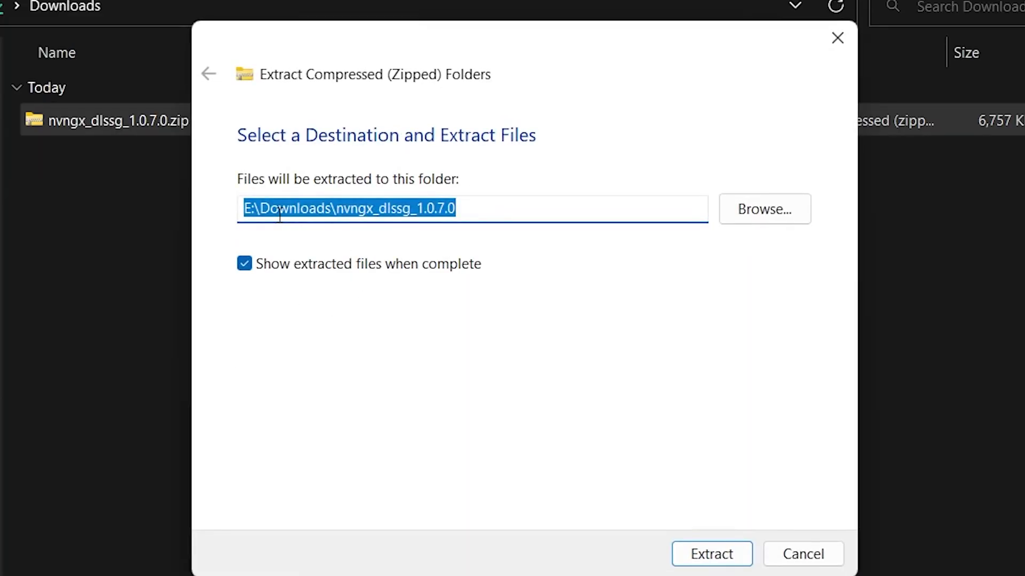
pyautogui.click(507, 209)
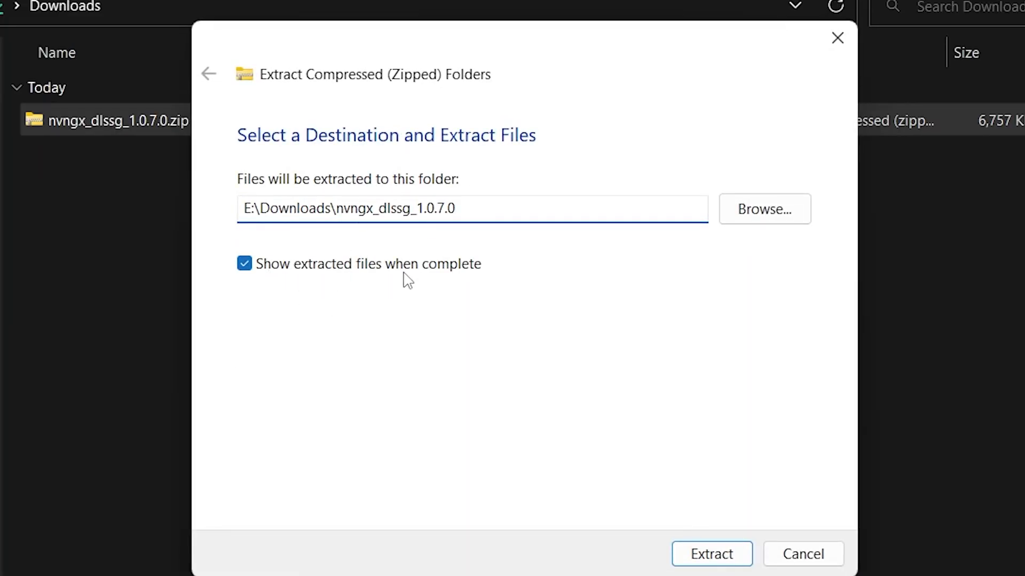
pyautogui.click(701, 557)
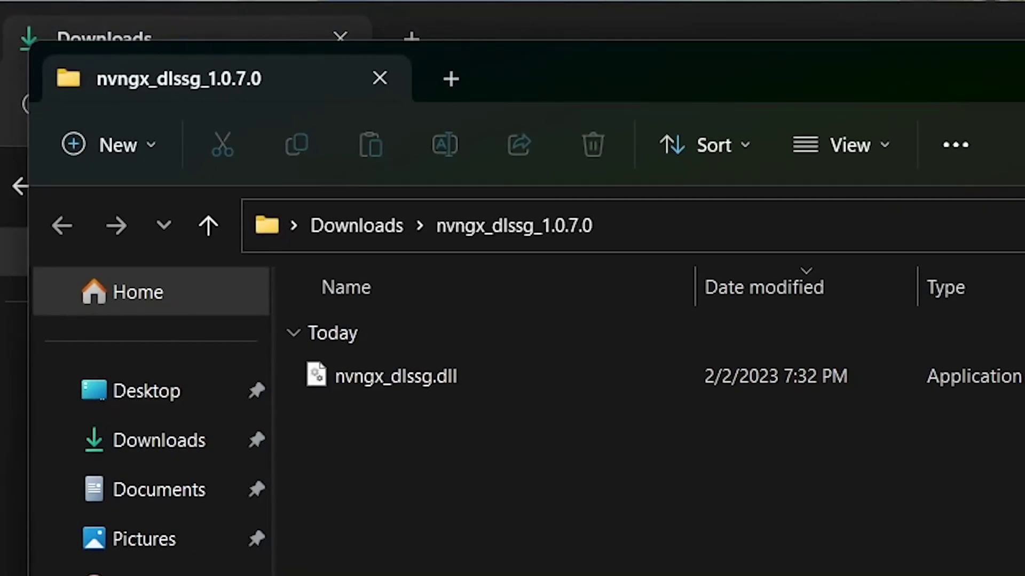
# Step: Open the extracted nvngx_dlssg_1.0.7.0 folder, then head to the GAMES (F:) drive via the address bar
pyautogui.hotkey('alt', 'F4')
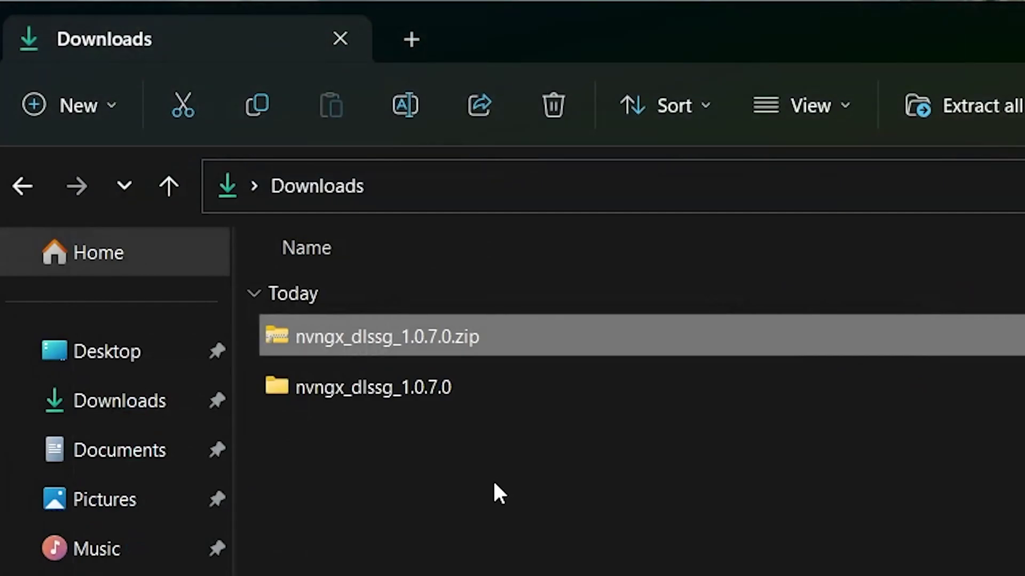
pyautogui.click(443, 448)
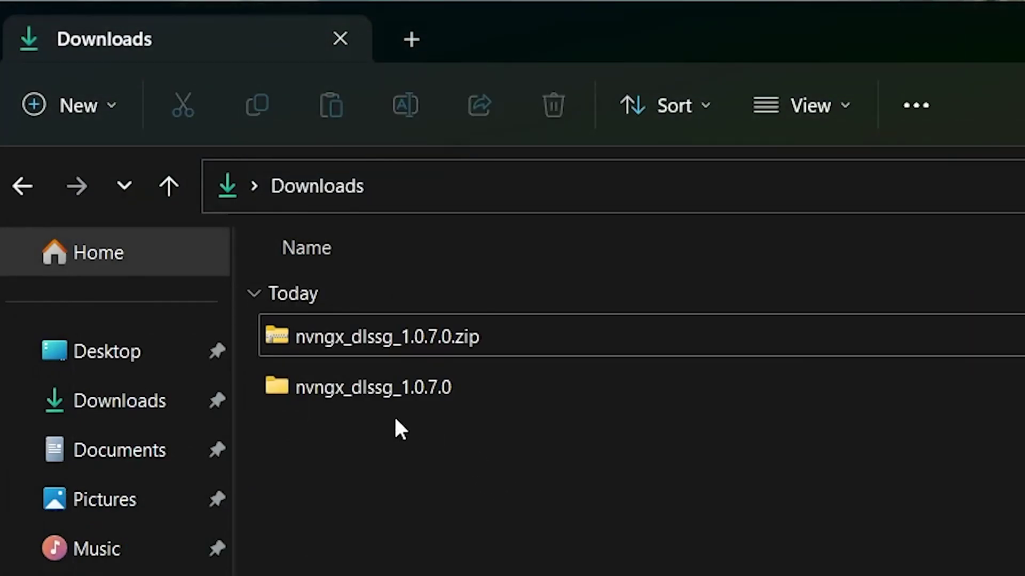
pyautogui.doubleClick(356, 389)
pyautogui.click(388, 333)
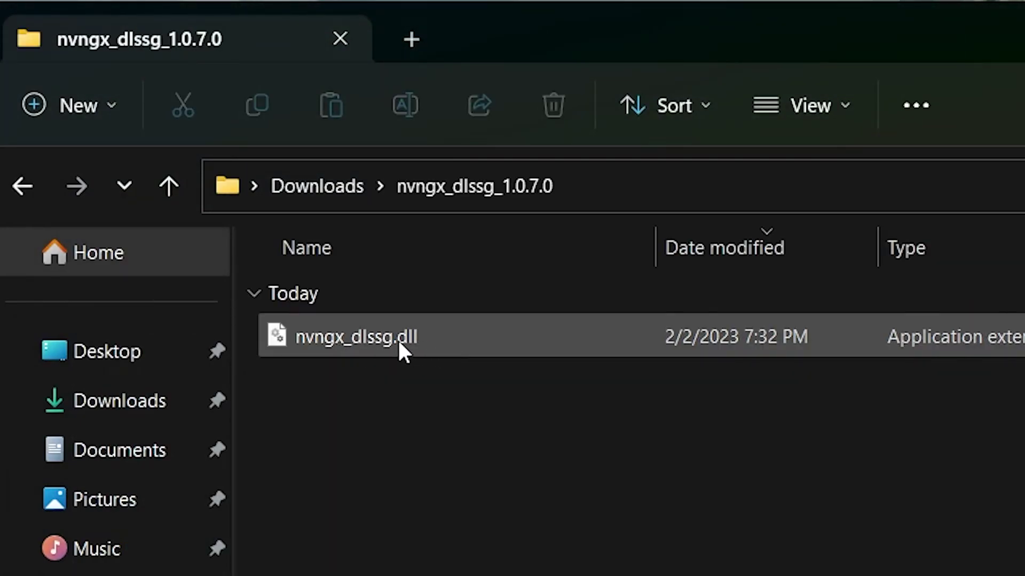
pyautogui.click(614, 187)
pyautogui.click(643, 191)
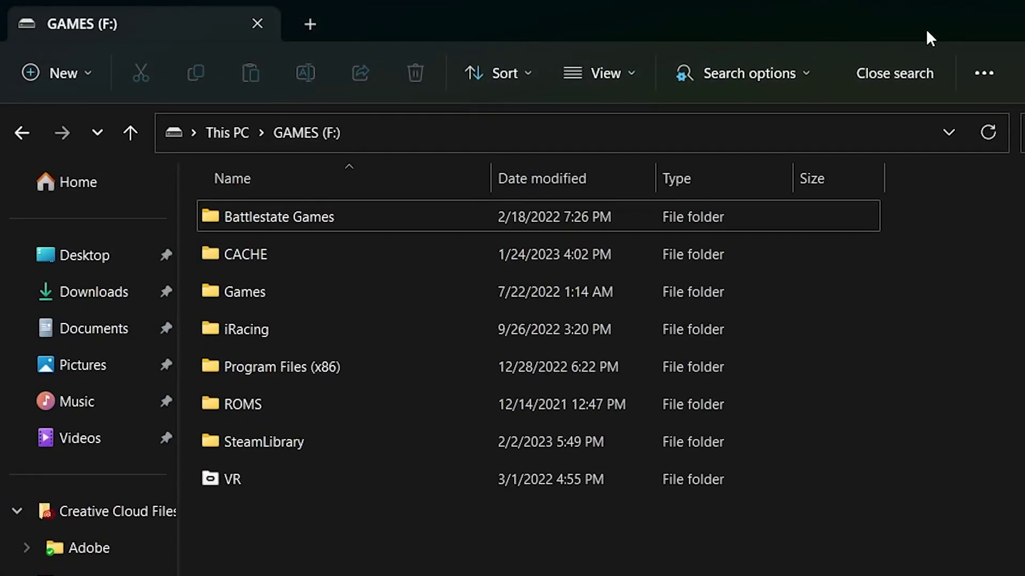
# Step: Search GAMES (F:) for nvngx_dlssg.dll, finding the 12.3 MB copy in Cyberpunk 2077\bin\x64
pyautogui.click(394, 135)
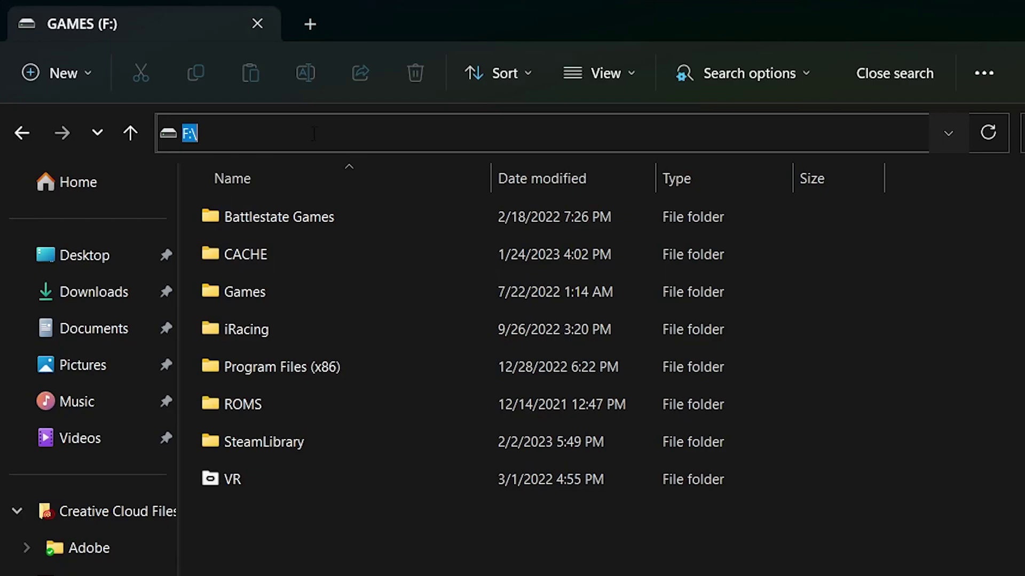
pyautogui.click(318, 135)
pyautogui.press('Escape')
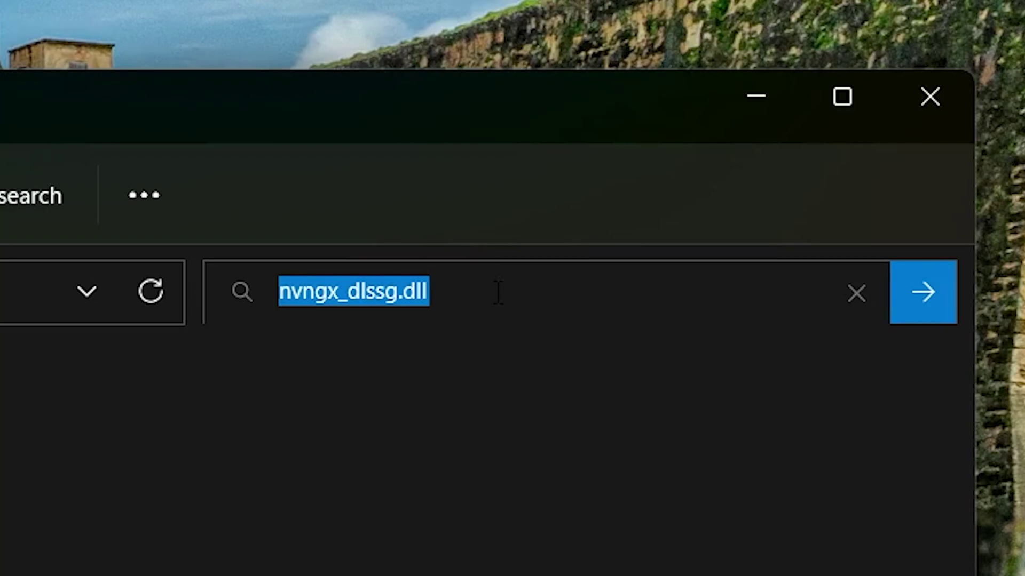
pyautogui.click(498, 293)
pyautogui.hotkey('ctrl', 'a')
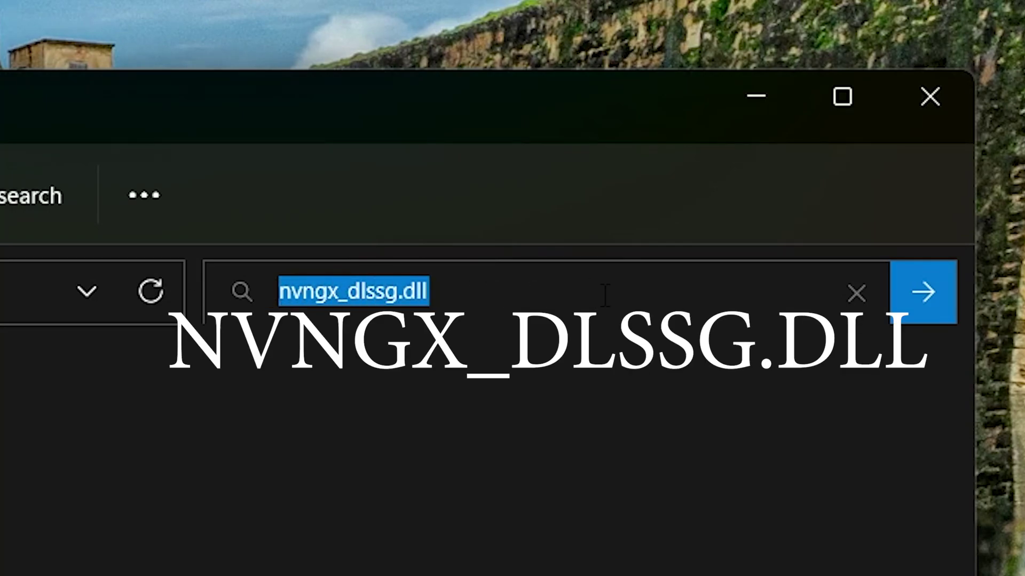
pyautogui.click(526, 295)
pyautogui.press('Return')
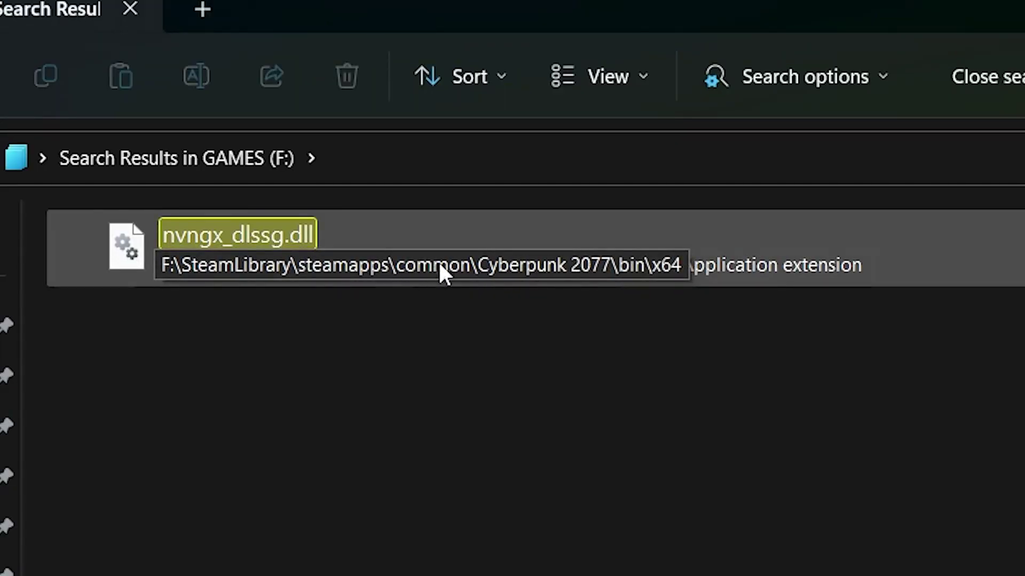
# Step: Open the found DLL's Cyberpunk 2077\bin\x64 folder and confirm the existing file is version 1.0.5.0
pyautogui.rightClick(472, 267)
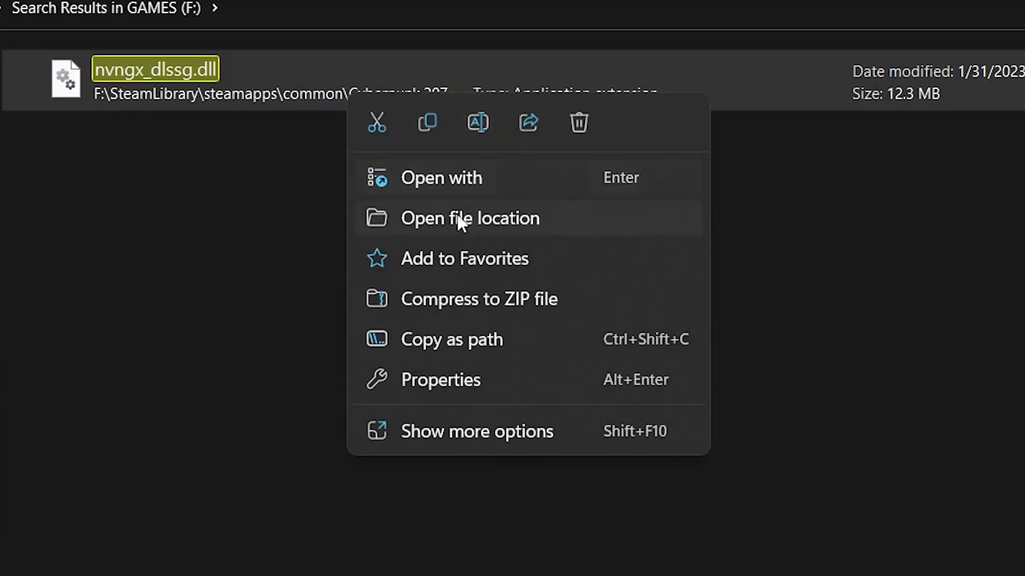
pyautogui.click(509, 218)
pyautogui.scroll(-5, 213, 488)
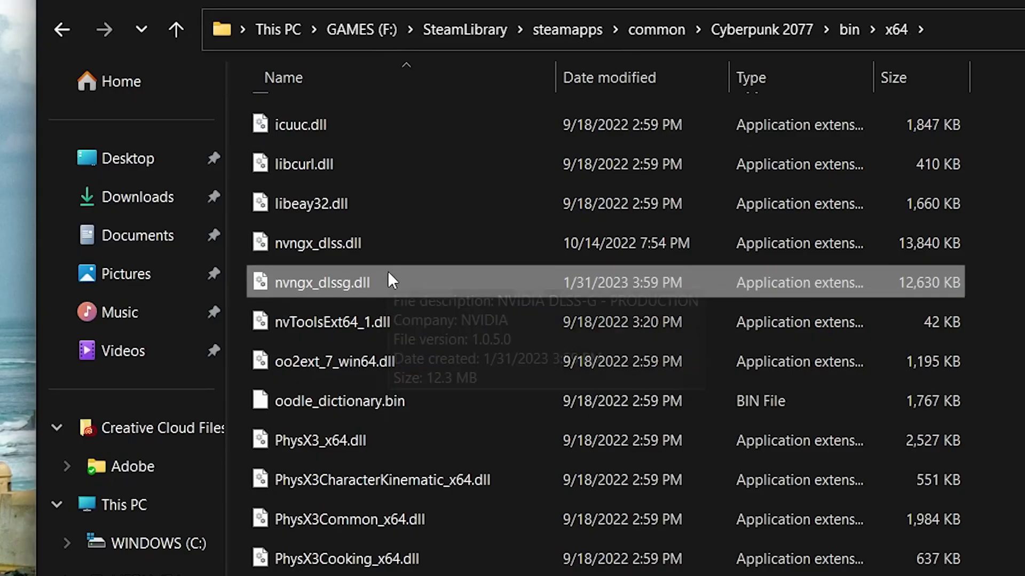
pyautogui.moveTo(377, 237)
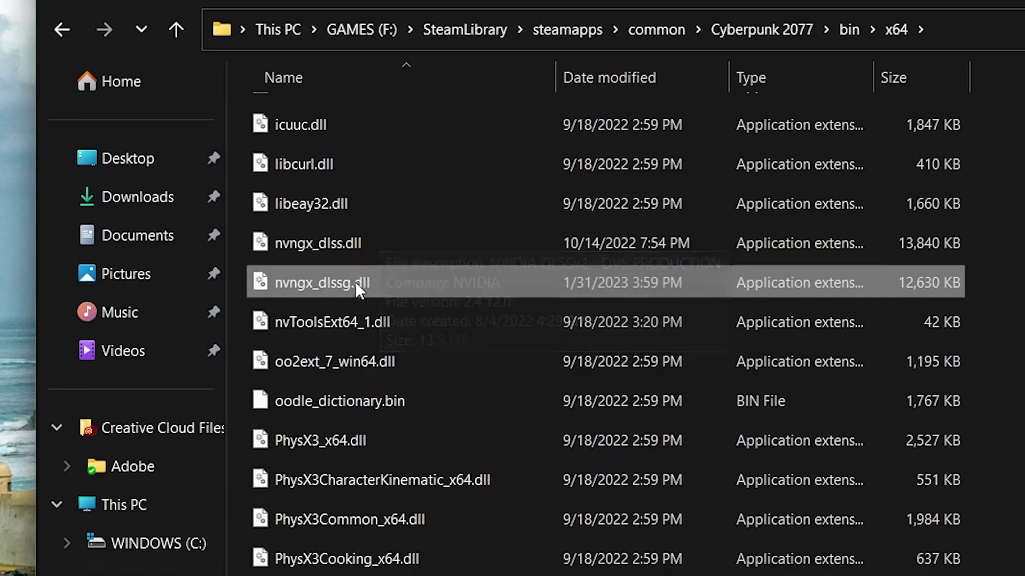
pyautogui.moveTo(378, 285)
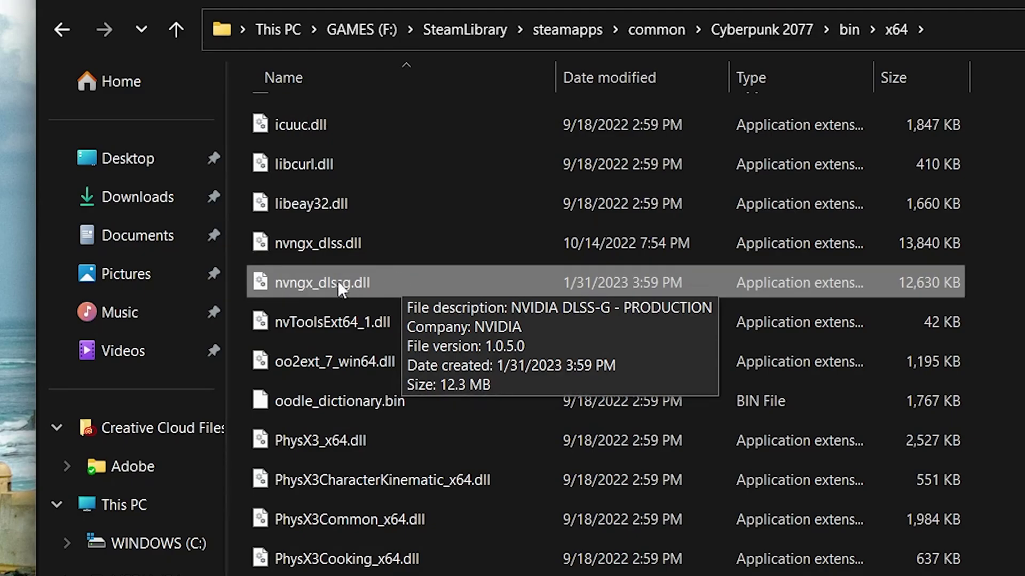
# Step: Prefix the game's original nvngx_dlssg.dll with BACKUP, making it BACKUPnvngx_dlssg.dll
pyautogui.click(378, 282)
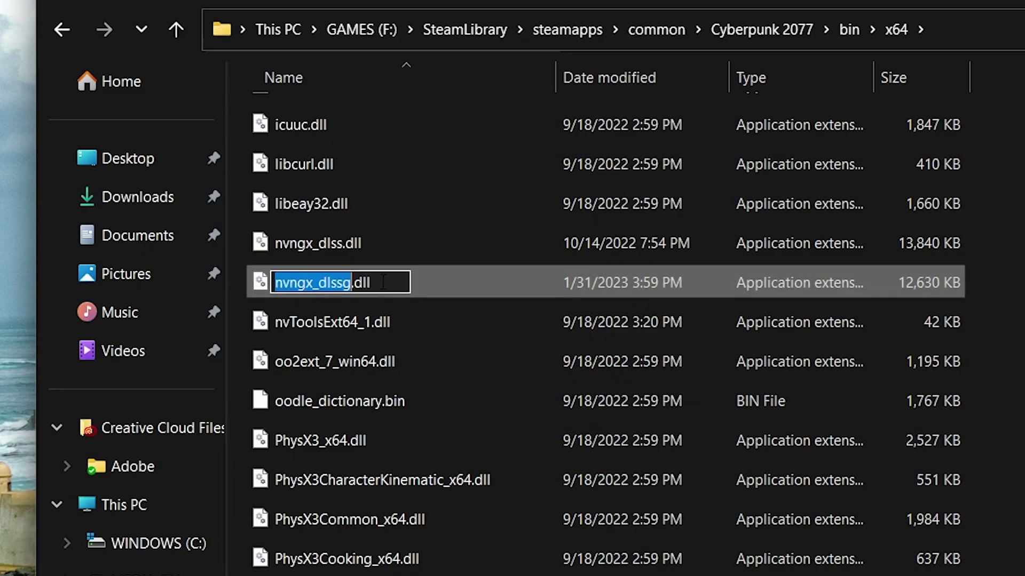
pyautogui.press('Home')
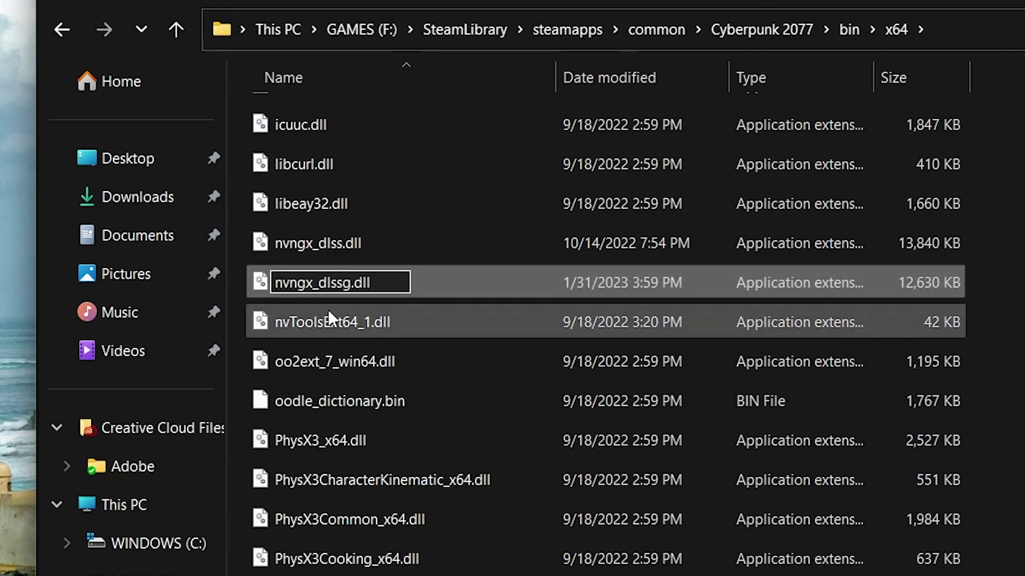
pyautogui.write('BACKUP')
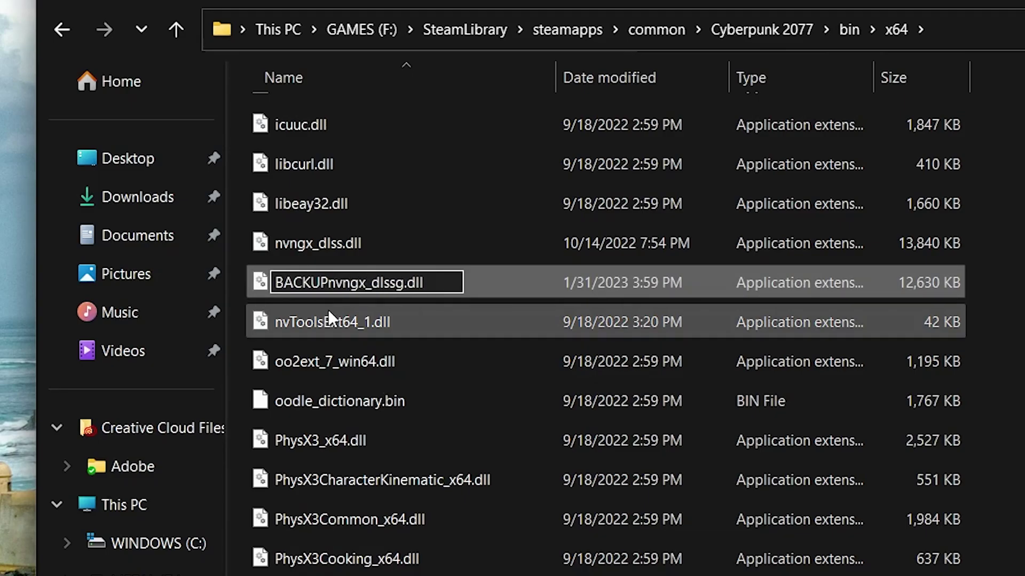
pyautogui.press('Return')
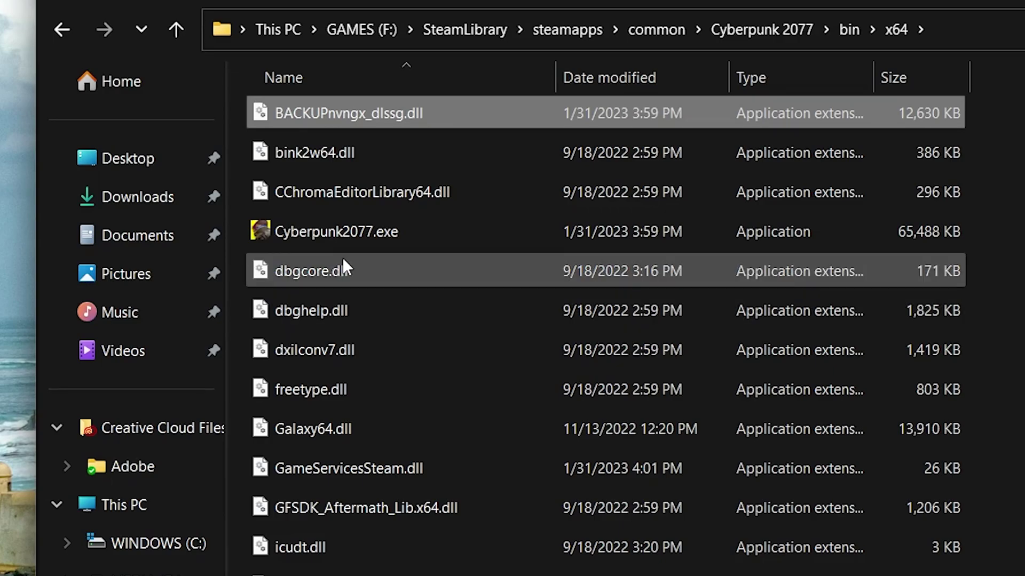
pyautogui.scroll(1, 414, 225)
pyautogui.scroll(1, 415, 226)
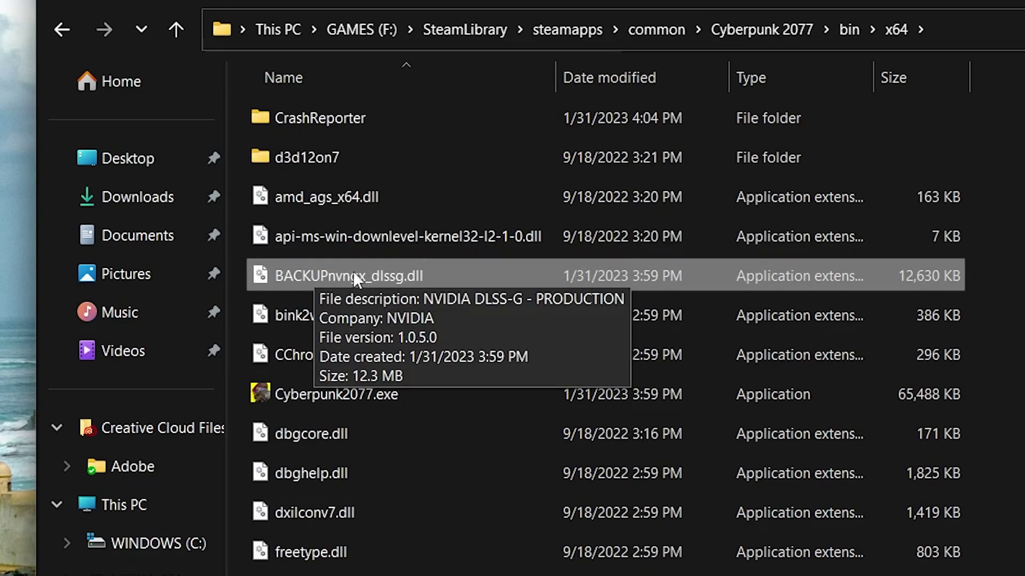
pyautogui.scroll(-1, 377, 275)
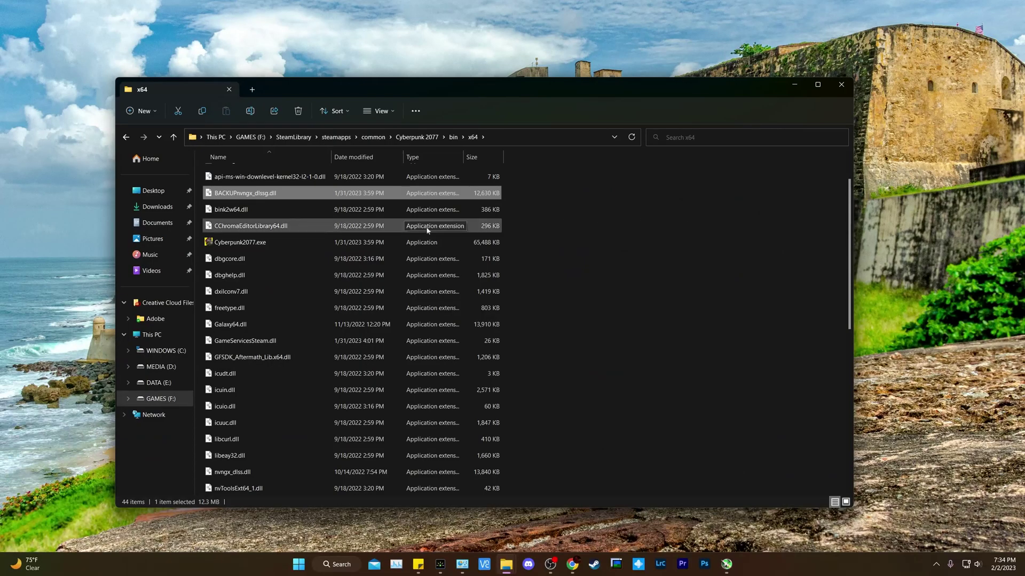
# Step: Copy the 1.0.7.0 nvngx_dlssg.dll from the downloaded nvngx_dlssg_1.0.7.0 folder
pyautogui.moveTo(446, 571)
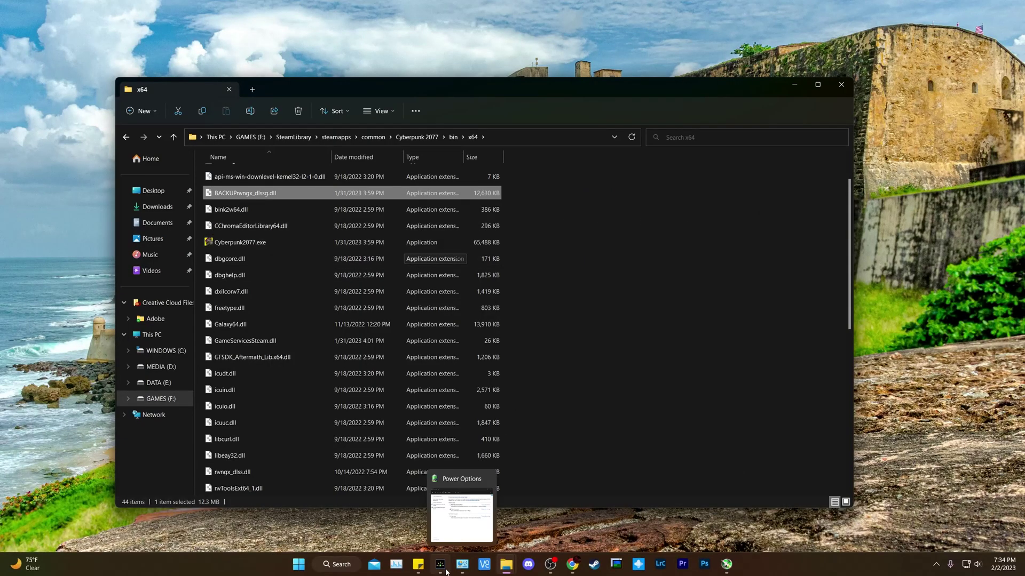
pyautogui.moveTo(506, 573)
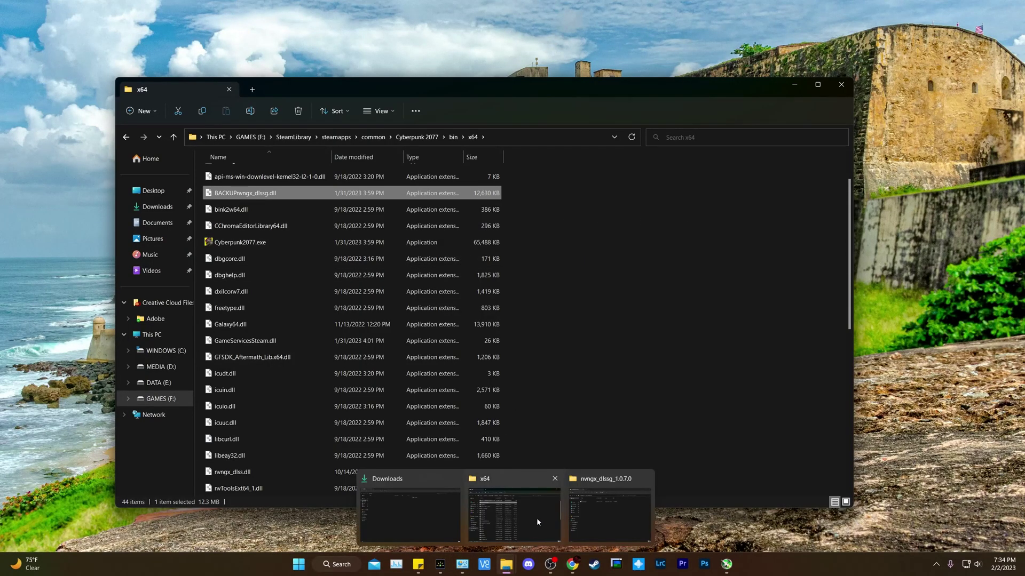
pyautogui.click(608, 510)
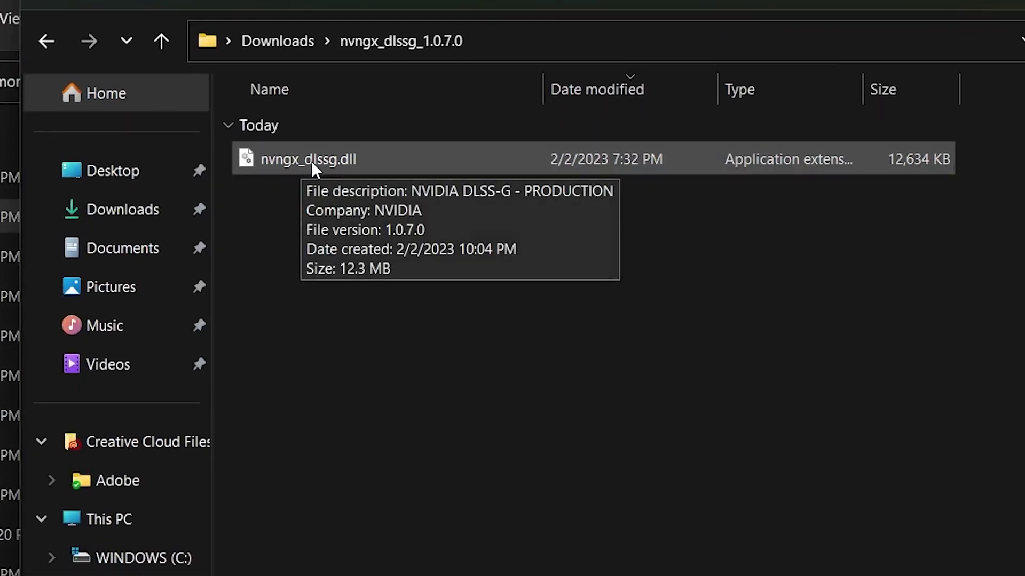
pyautogui.rightClick(310, 159)
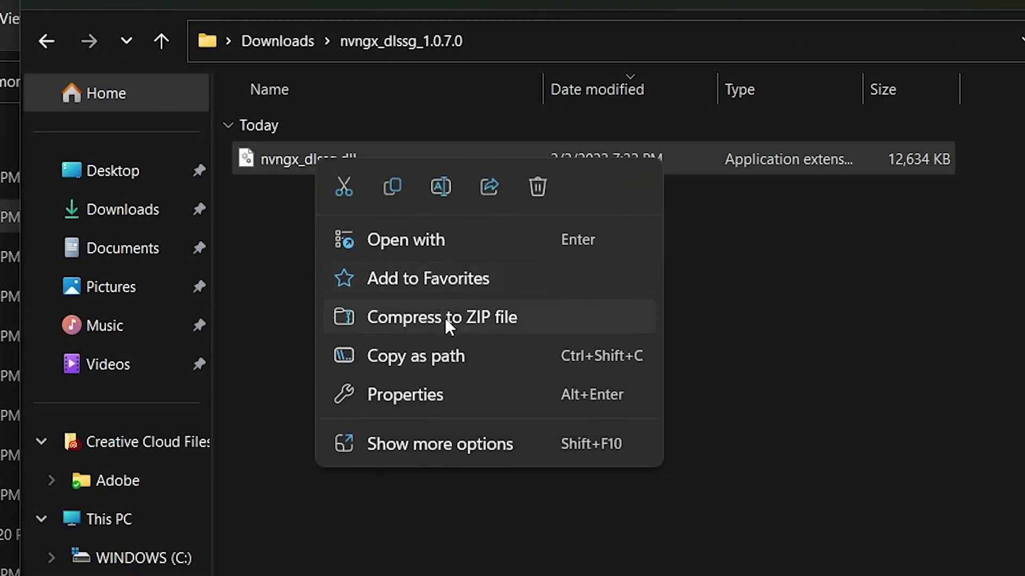
pyautogui.click(394, 192)
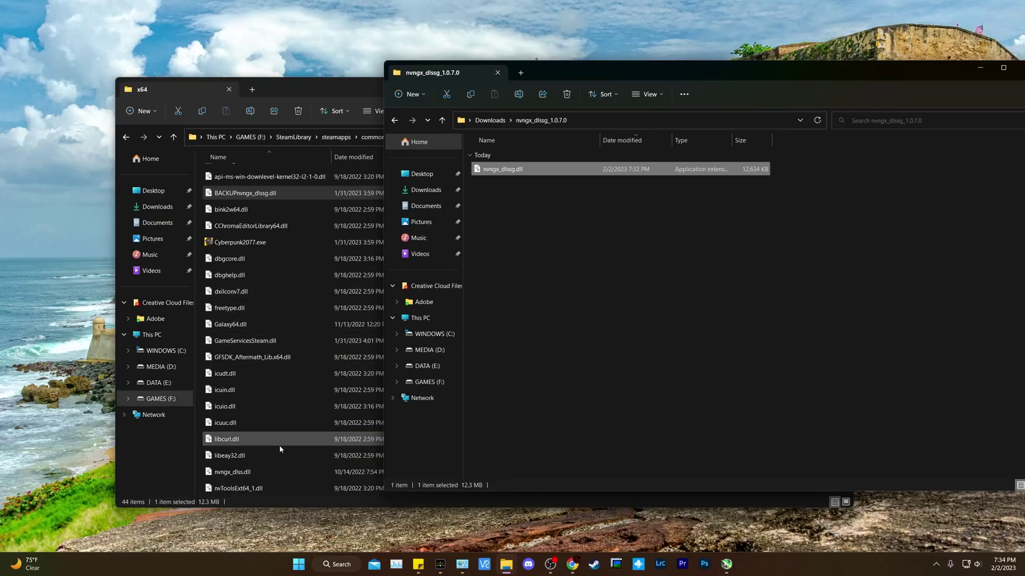
# Step: Paste the new DLL into the game's bin\x64 folder beside BACKUPnvngx_dlssg.dll
pyautogui.rightClick(285, 389)
pyautogui.click(607, 298)
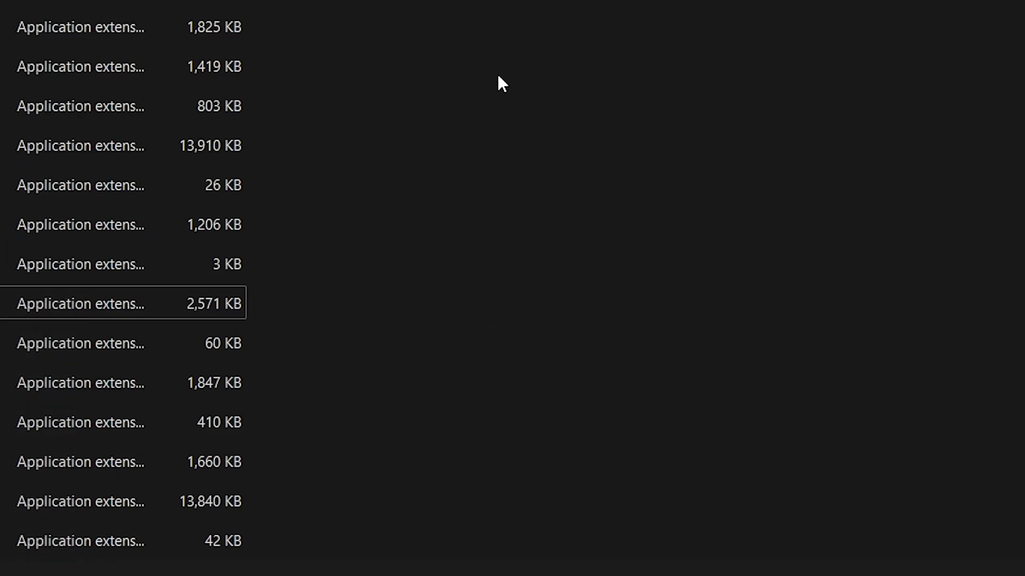
pyautogui.rightClick(608, 297)
pyautogui.click(534, 111)
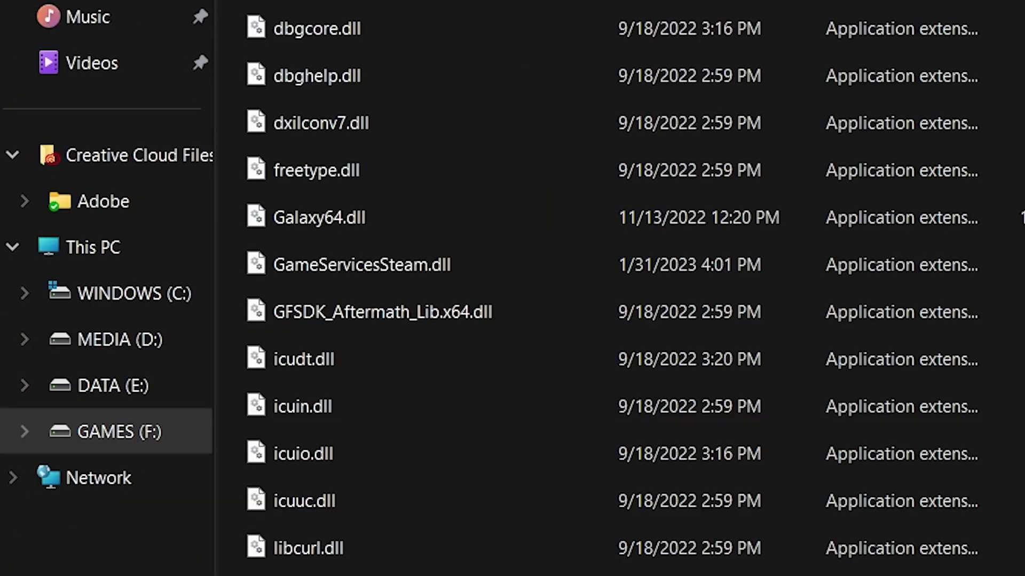
pyautogui.scroll(-4, 469, 572)
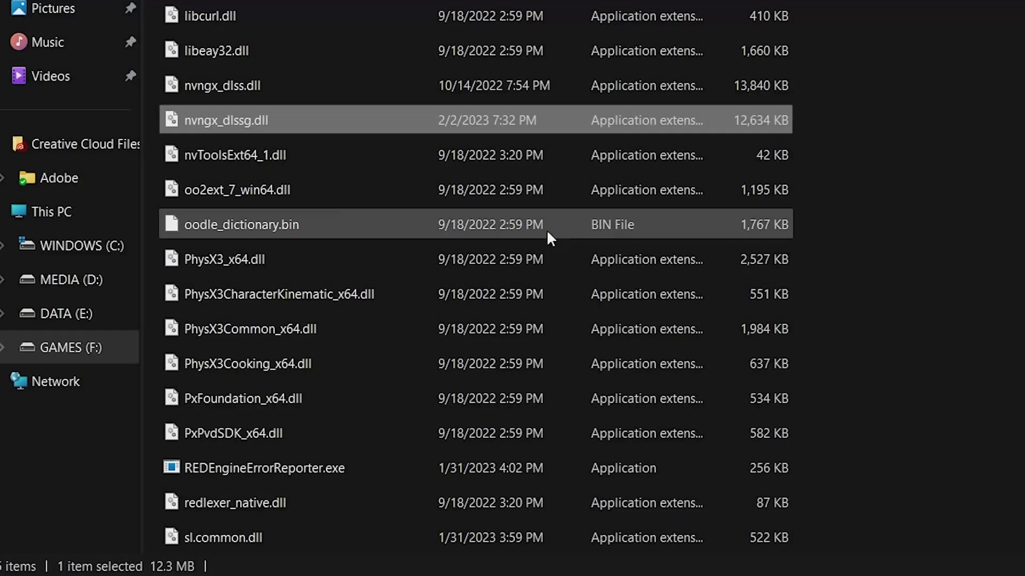
# Step: Rename the pasted DLL to NEW1.0.7nvngx_dlssg.dll
pyautogui.click(202, 124)
pyautogui.click(185, 120)
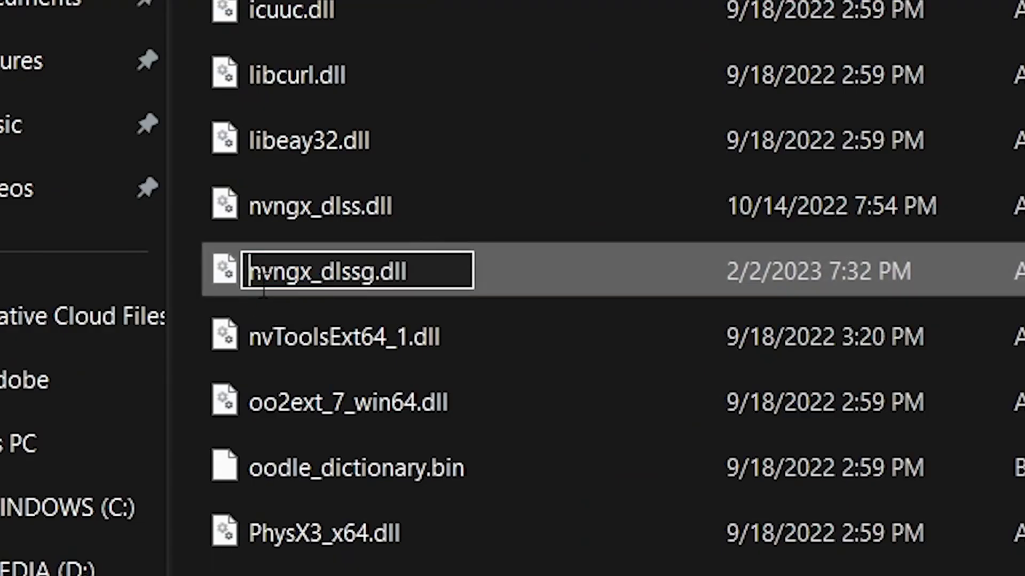
pyautogui.write('NEW')
pyautogui.write('1.0.7')
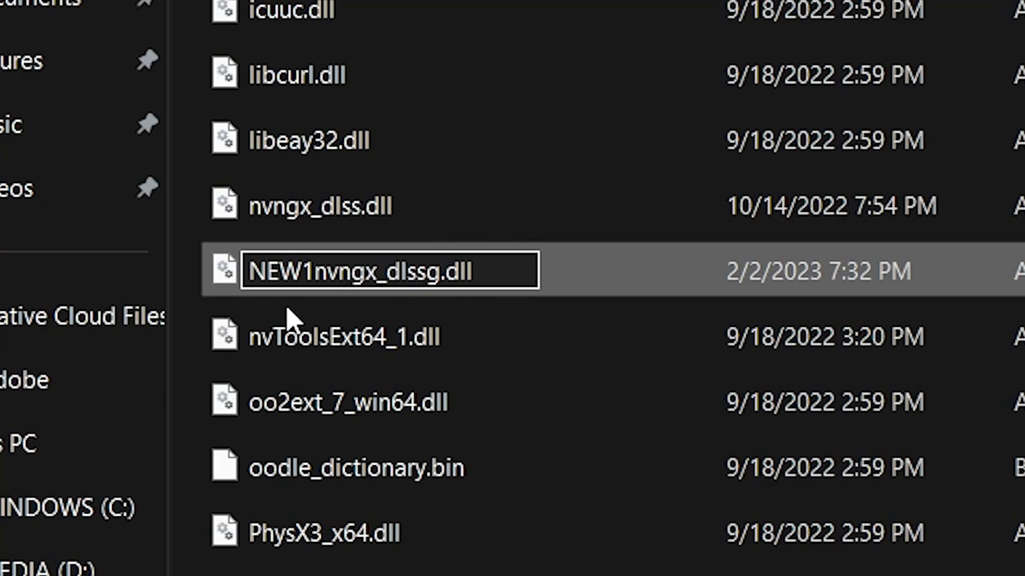
pyautogui.press('Return')
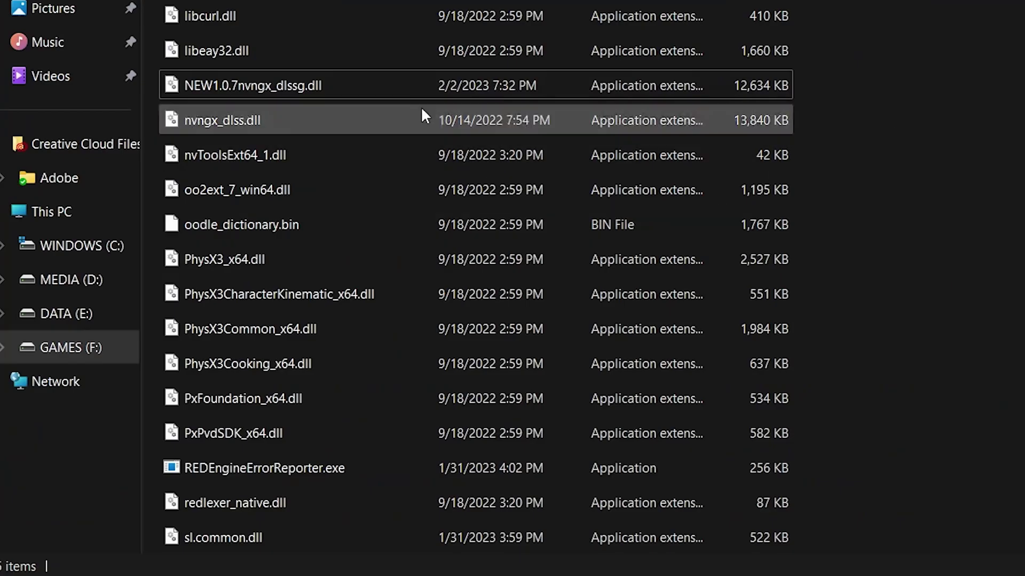
pyautogui.scroll(5, 374, 96)
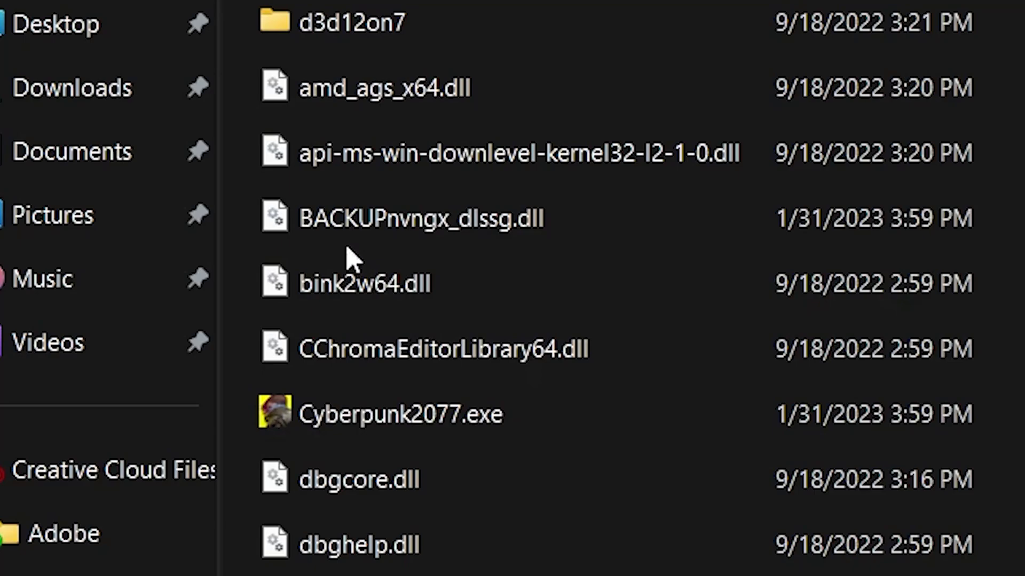
# Step: Remove the BACKUP prefix so the original DLL is named nvngx_dlssg.dll again
pyautogui.click(230, 12)
pyautogui.click(220, 16)
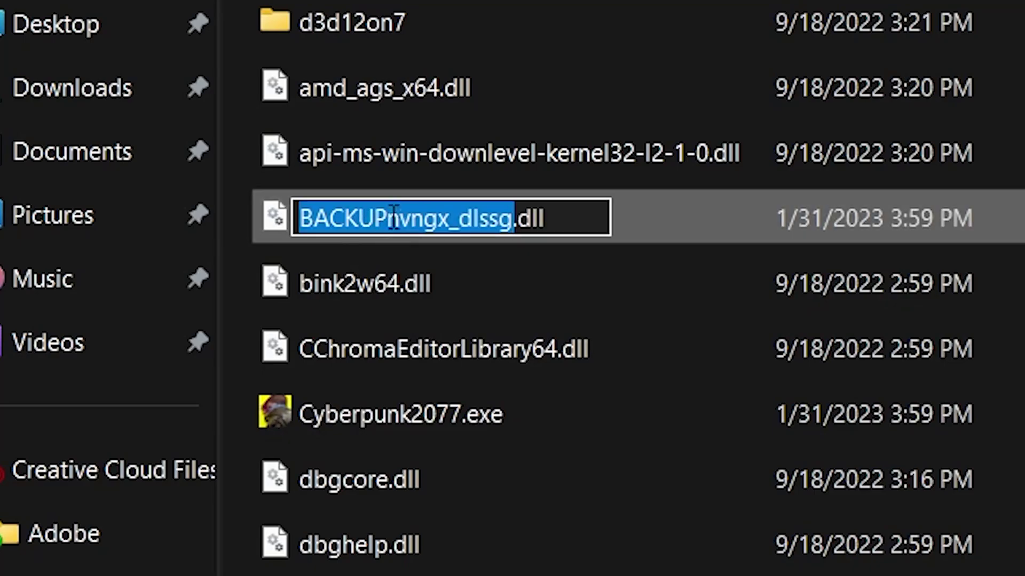
pyautogui.press('Escape')
pyautogui.rightClick(389, 226)
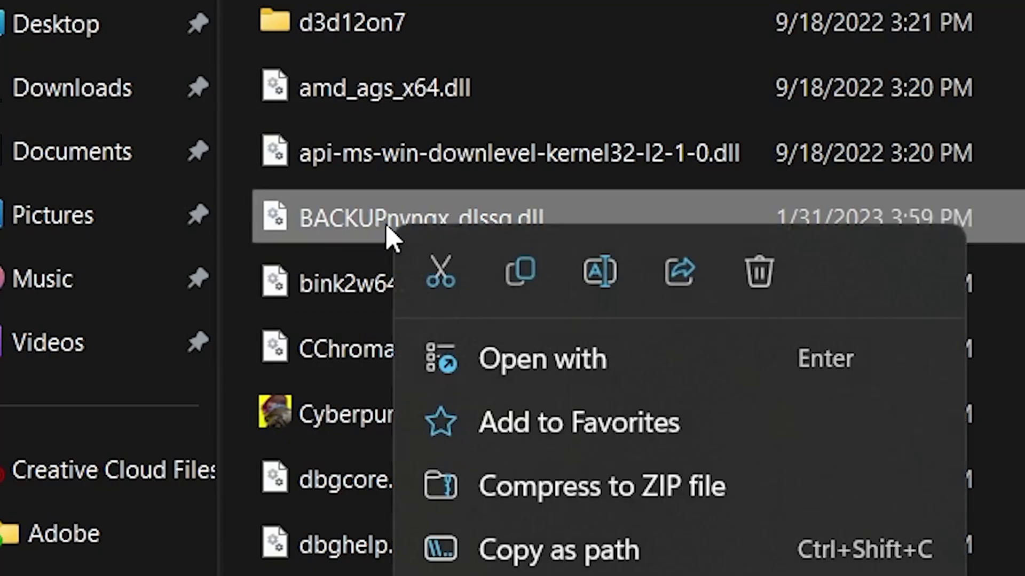
pyautogui.click(591, 288)
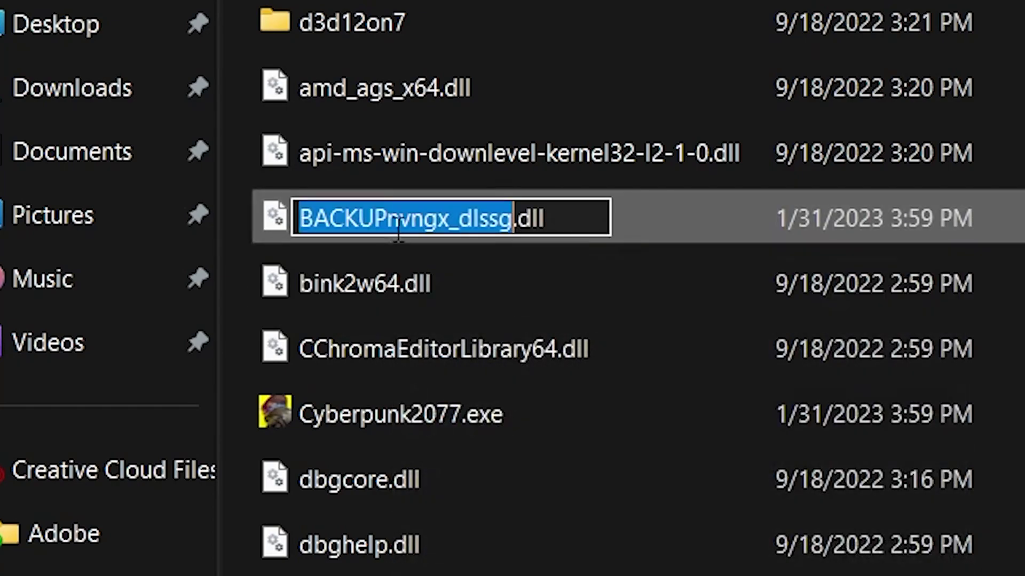
pyautogui.click(388, 219)
pyautogui.press('BackSpace')
pyautogui.press('BackSpace')
pyautogui.press('BackSpace')
pyautogui.press('BackSpace')
pyautogui.press('BackSpace')
pyautogui.press('BackSpace')
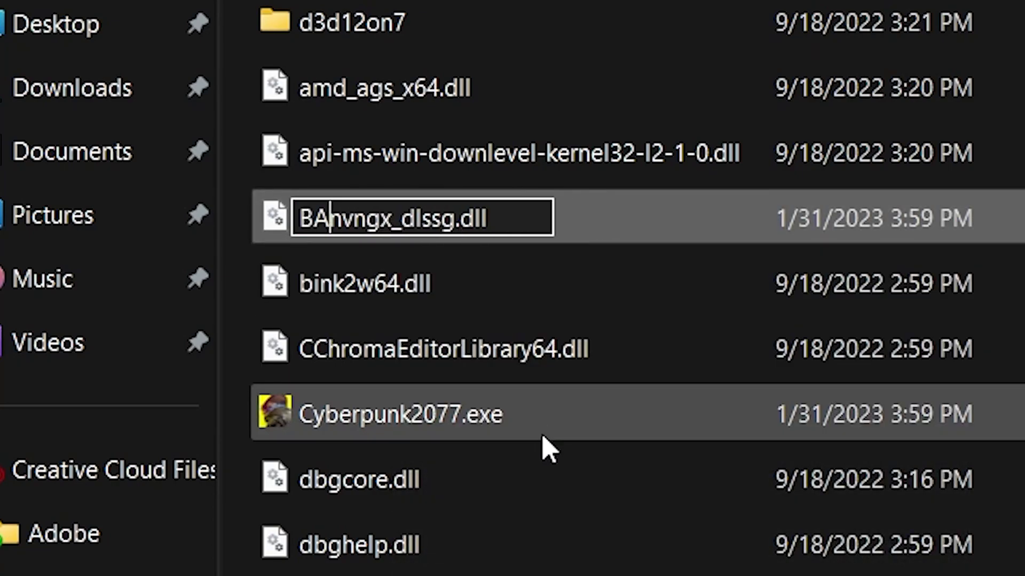
pyautogui.press('Return')
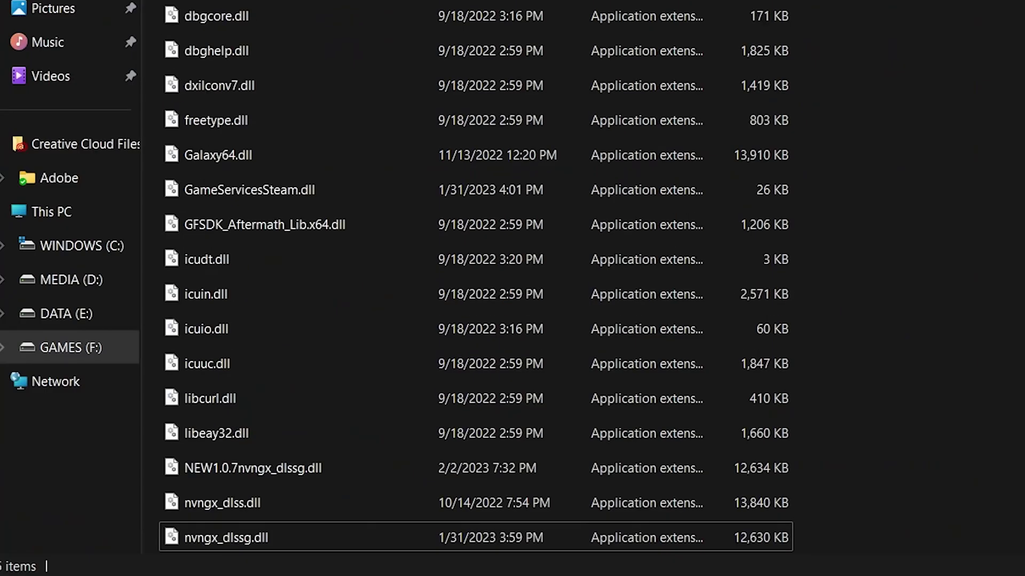
pyautogui.scroll(-3, 427, 245)
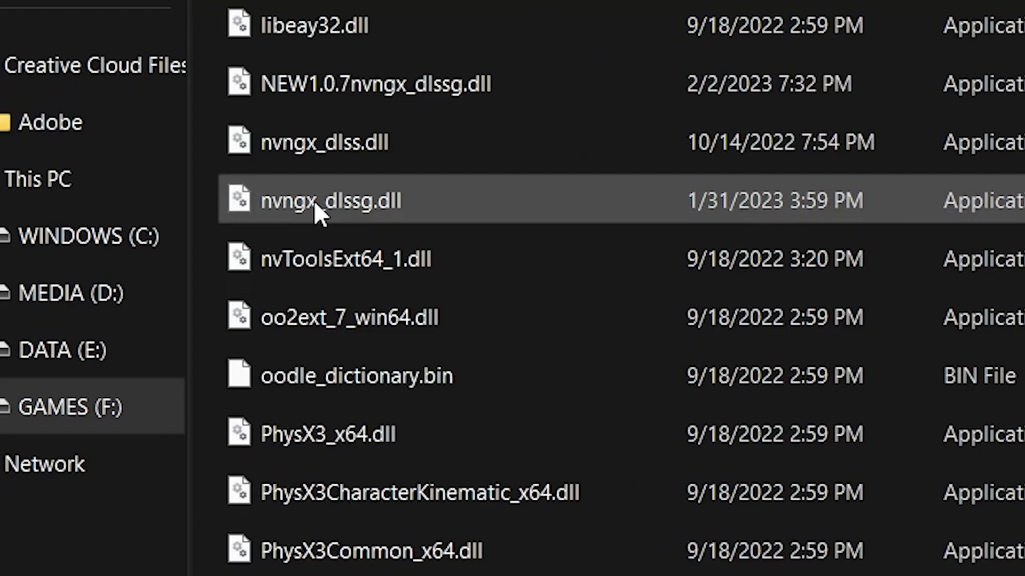
pyautogui.moveTo(216, 224)
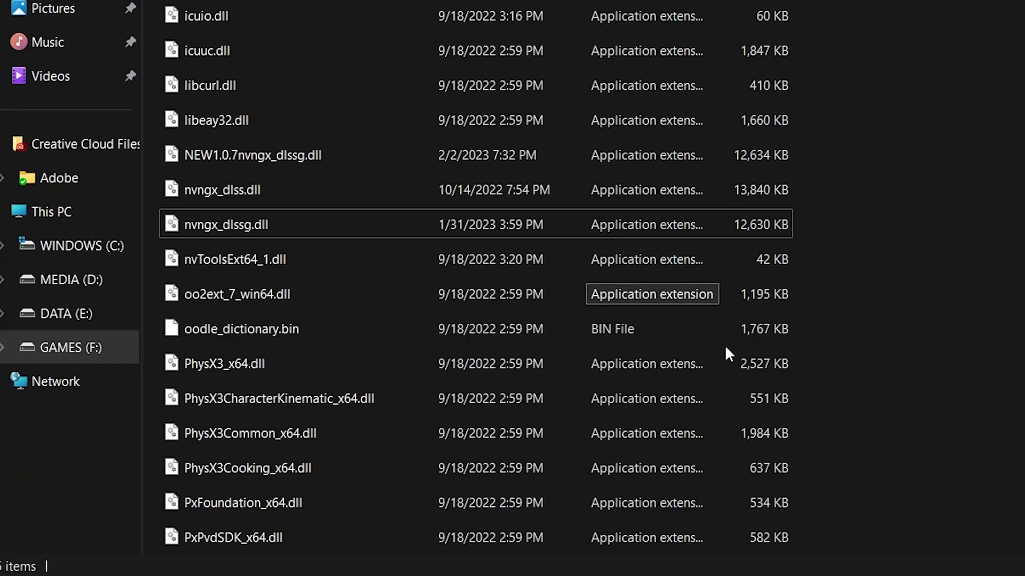
pyautogui.scroll(-4, 387, 344)
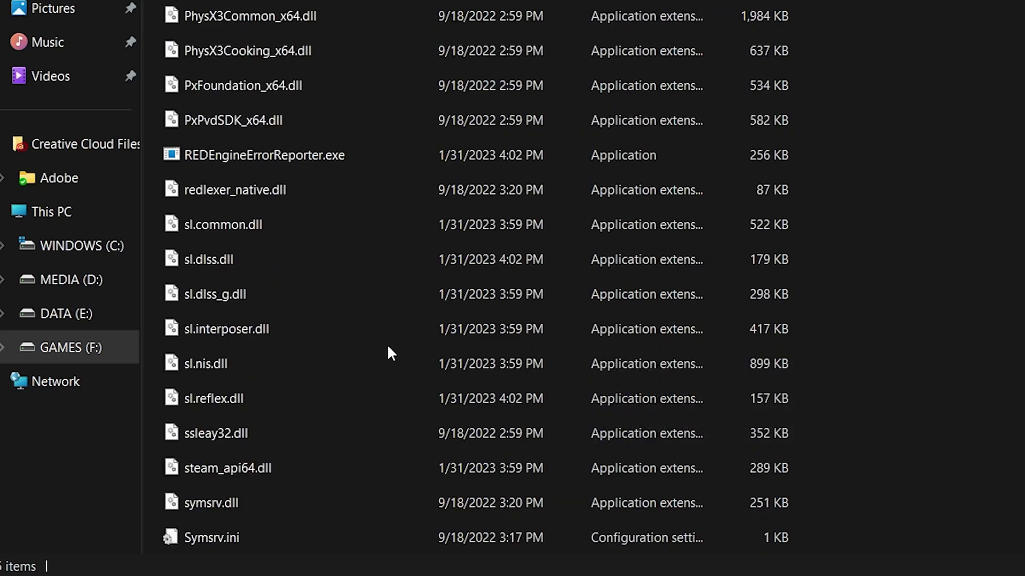
pyautogui.scroll(6, 319, 287)
pyautogui.scroll(-6, 318, 275)
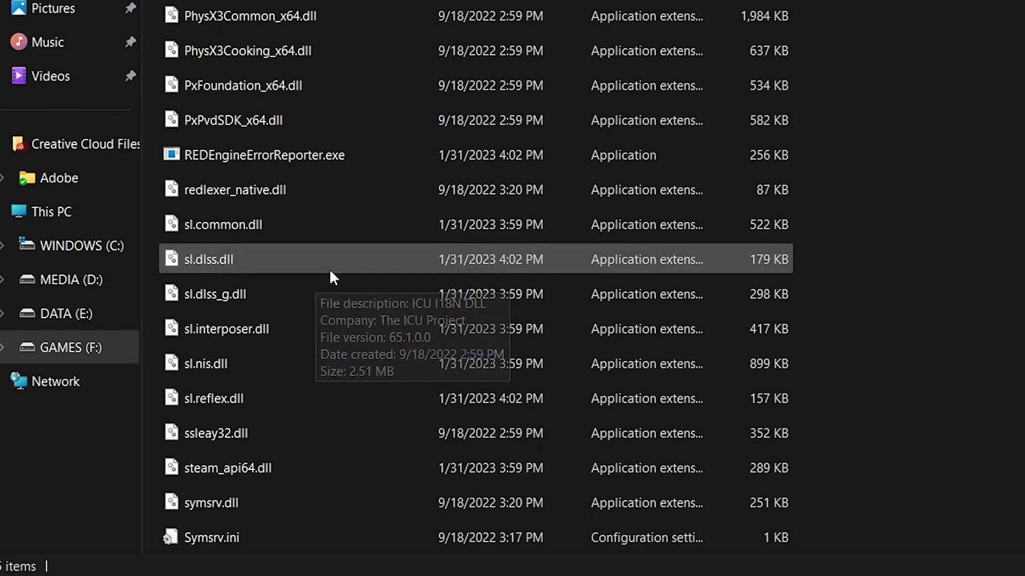
pyautogui.scroll(6, 326, 282)
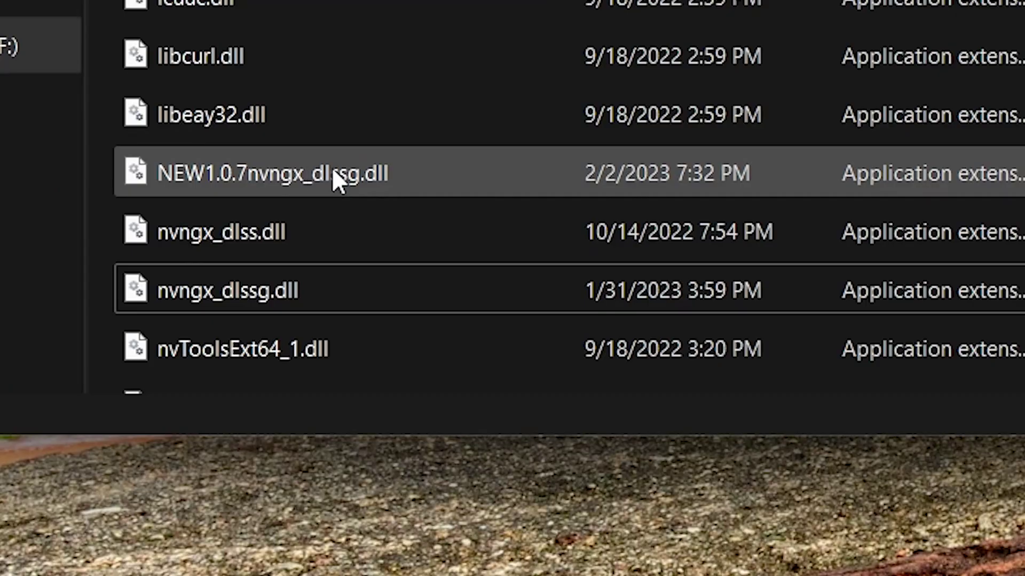
pyautogui.moveTo(219, 425)
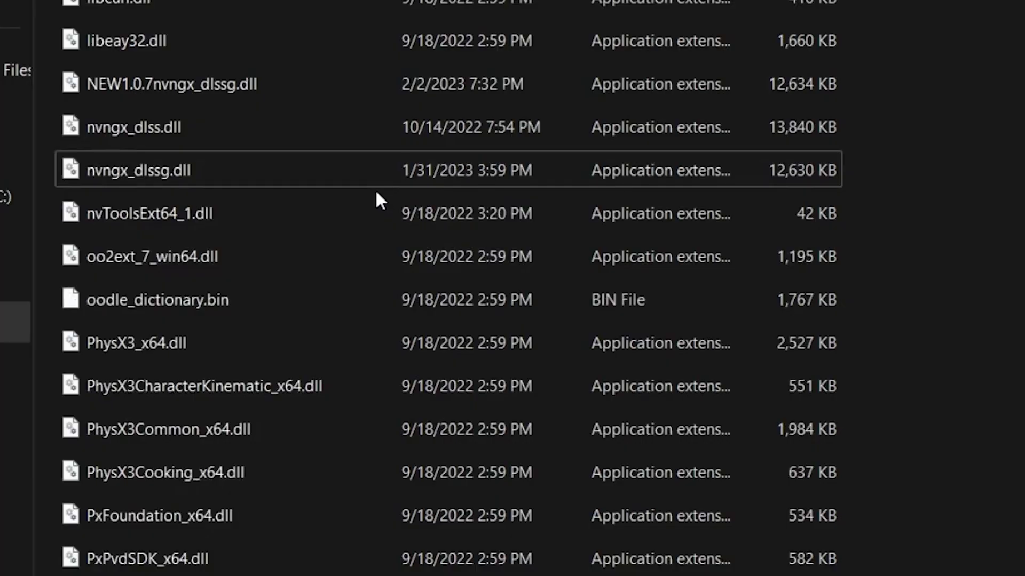
pyautogui.moveTo(126, 170)
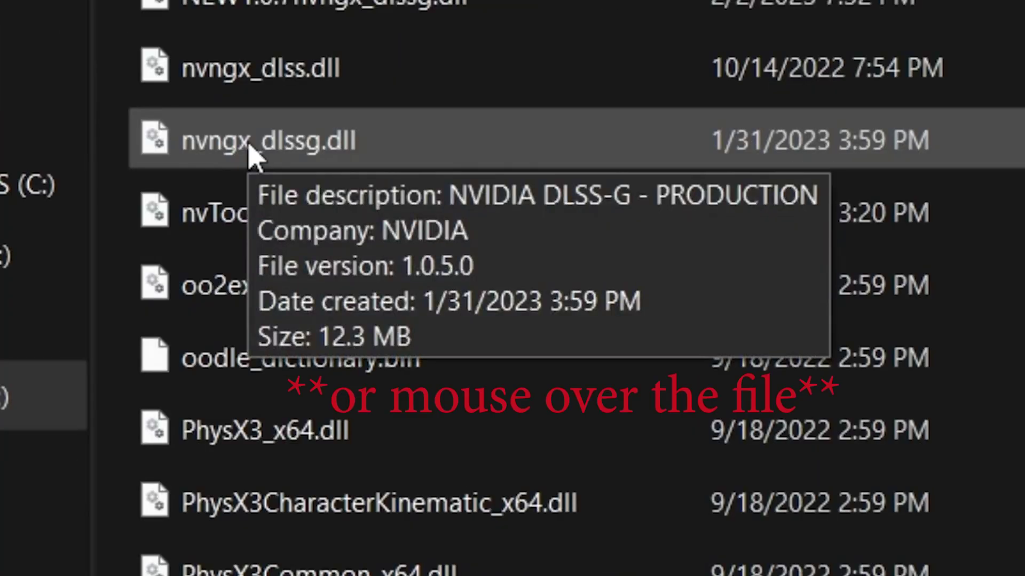